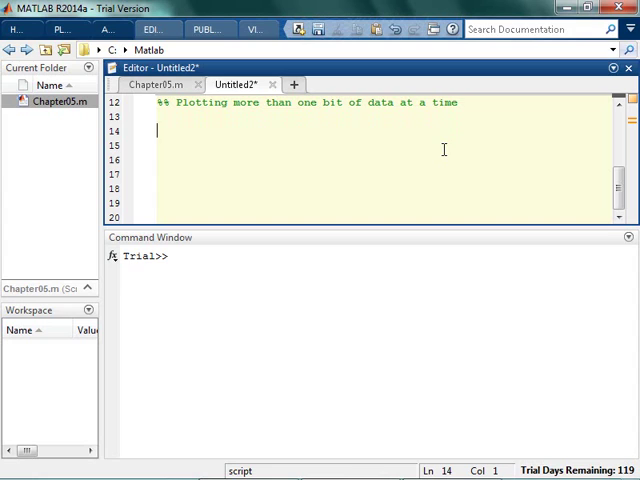
type("t = [")
type("1")
Step: Define t = linspace(0,10,25); on the script line, correcting typos
key("BackSpace")
key("BackSpace")
type("lisn")
key("BackSpace")
key("BackSpace")
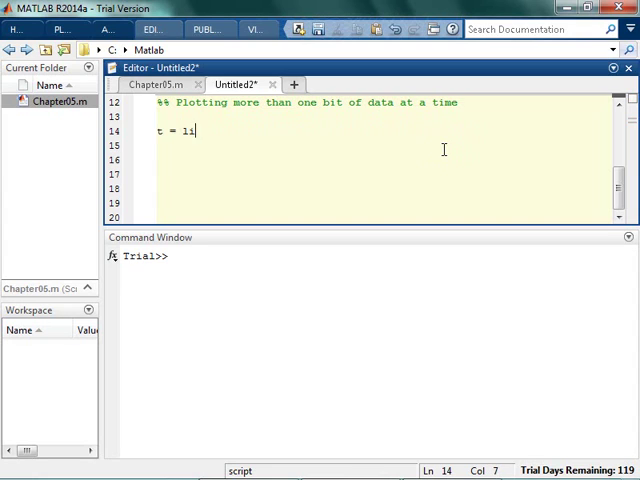
type("nspace(0,")
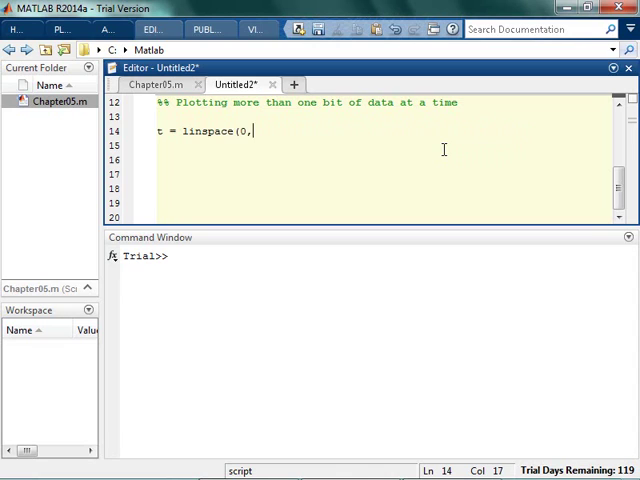
type("10,")
type("25);")
key("Return")
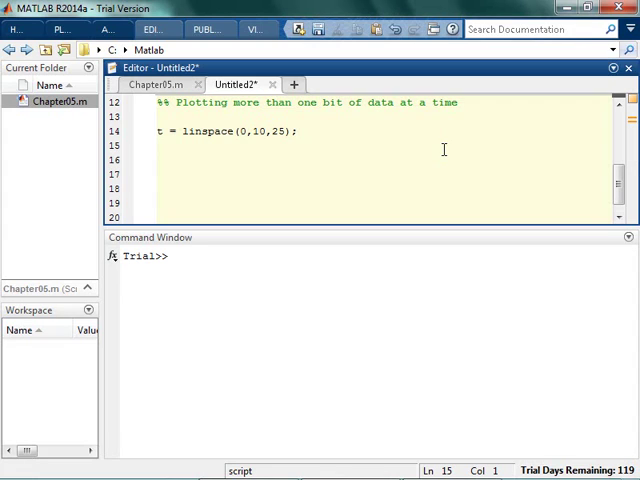
type("f =")
type(" log(t)")
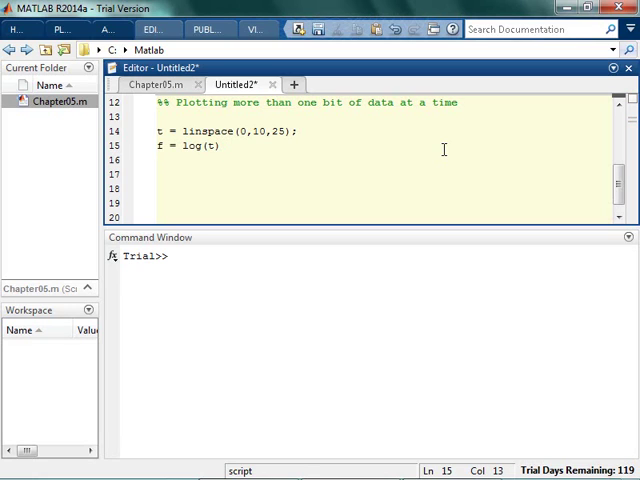
Step: Check 'help log' in the Command Window, then fix the typo in the natural log comment
left_click(254, 270)
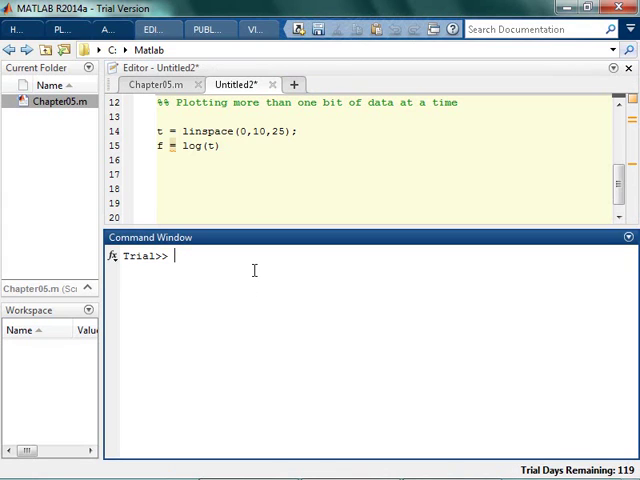
type("help log")
key("Return")
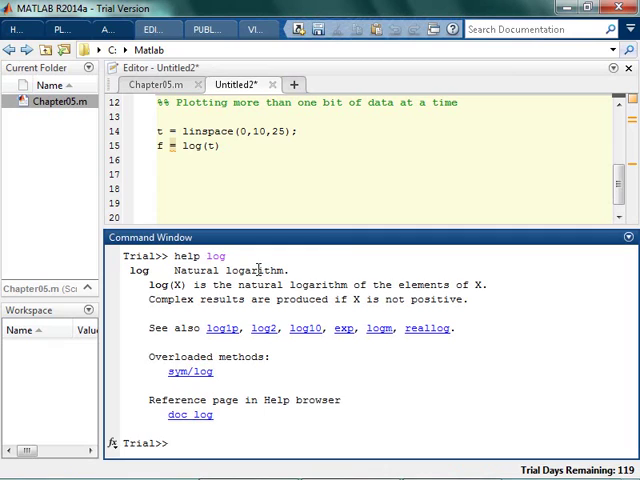
left_click(333, 151)
type("%")
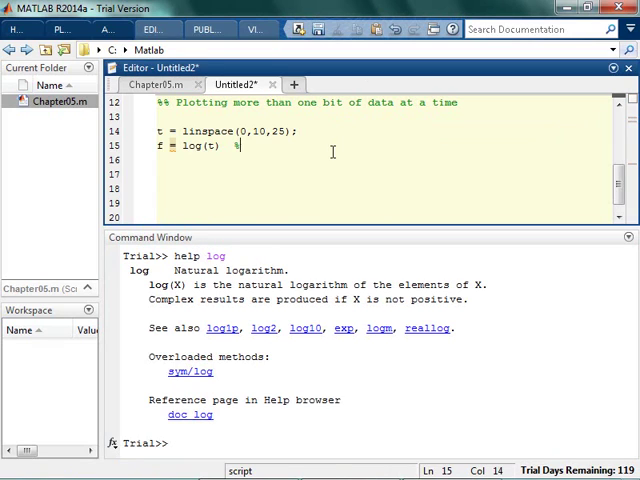
type(" nature")
key("BackSpace")
type("al l")
type("og")
Step: Add plot (t,f) and run the script to show the natural-log curve
key("Return")
type("pl")
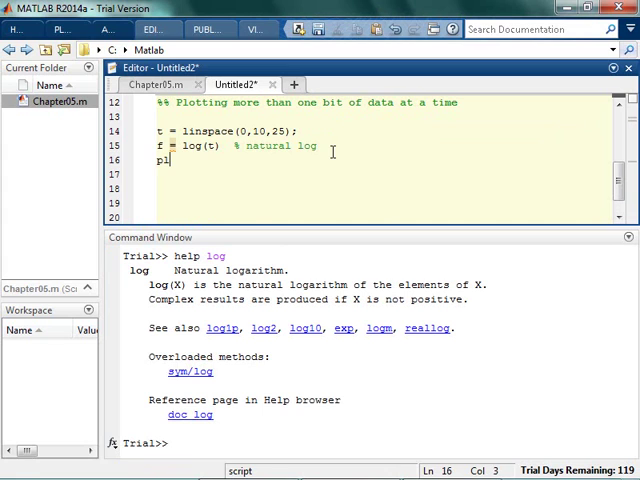
type("ot (t,f)")
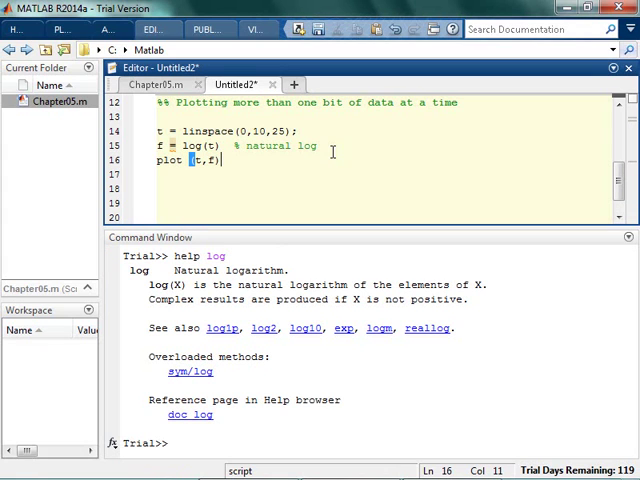
key("F5")
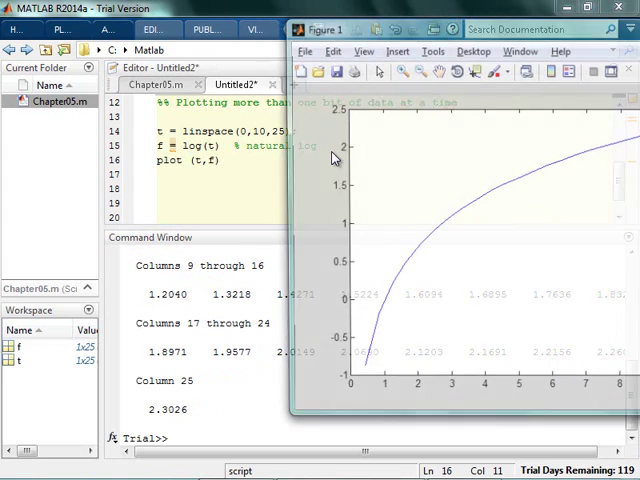
left_click_drag(600, 27, 475, 40)
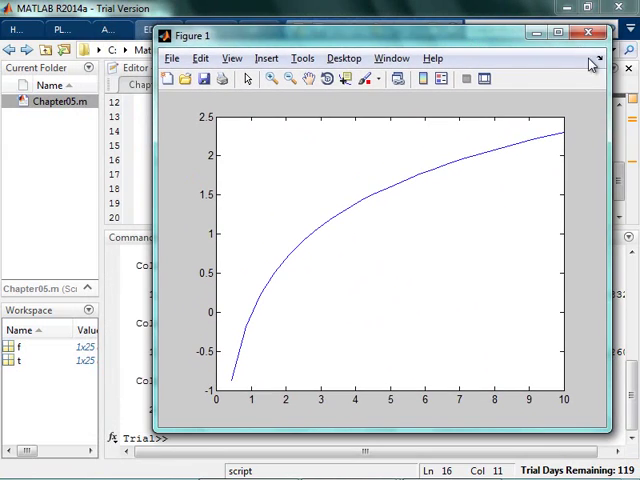
Step: Dock Figure 1 beside the editor and widen its panel
left_click(599, 58)
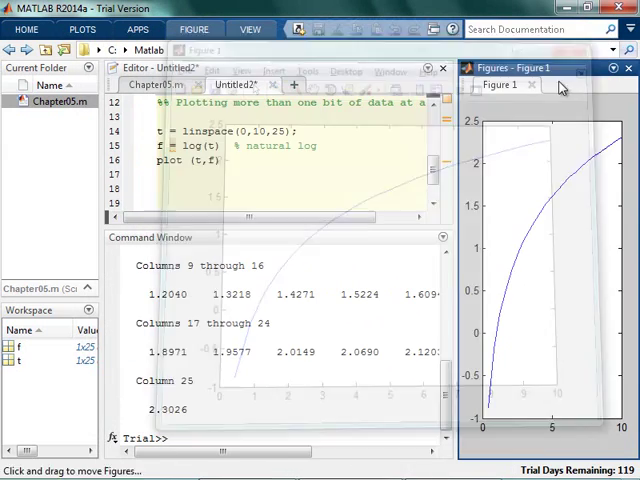
left_click_drag(457, 130, 428, 140)
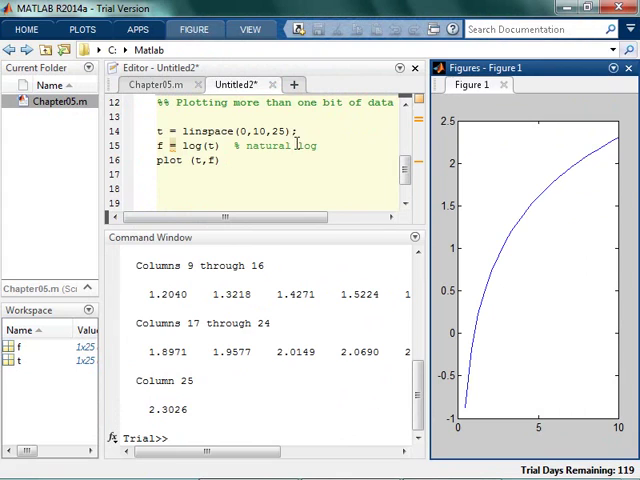
left_click(221, 145)
type(";")
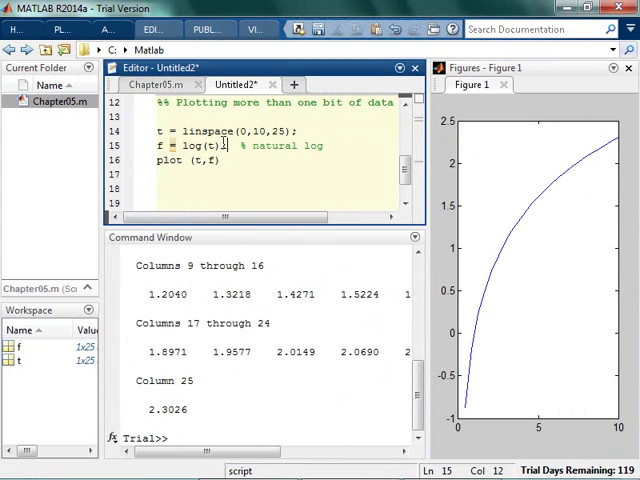
Step: End log(t) with a semicolon, add g = sin(t); and plot(t,g), then run for the sine wave
key("Down")
key("Down")
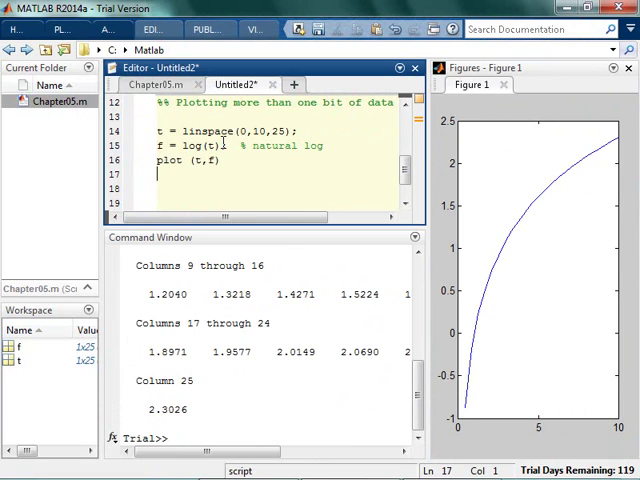
type("g = sin(")
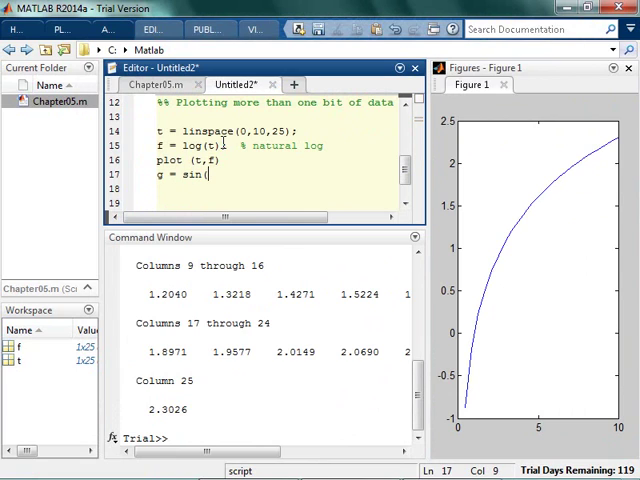
type("t)")
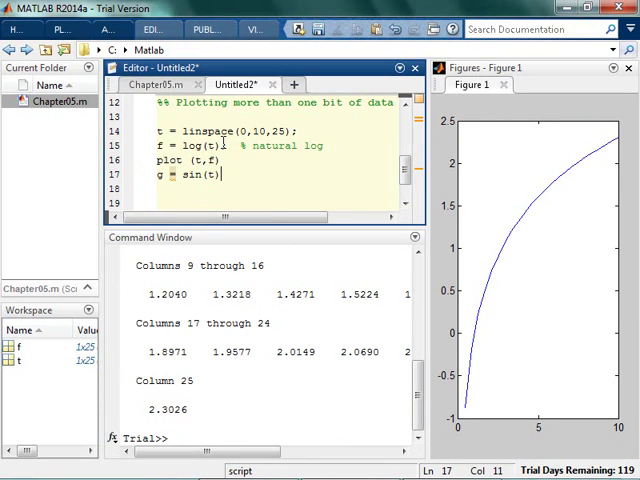
type(";")
key("Return")
type("plot(")
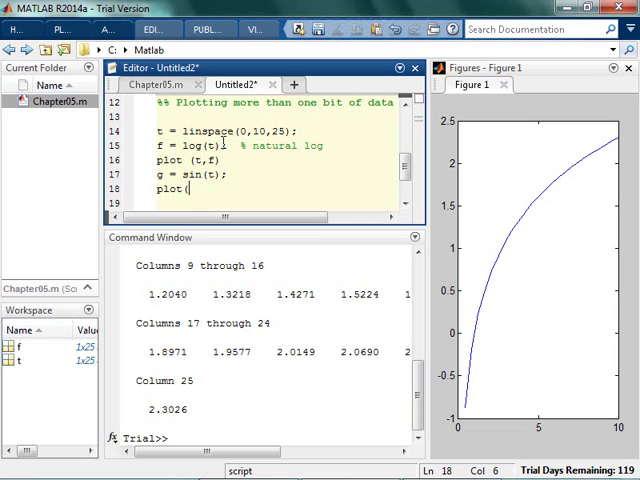
type("t,g)")
key("ctrl+Return")
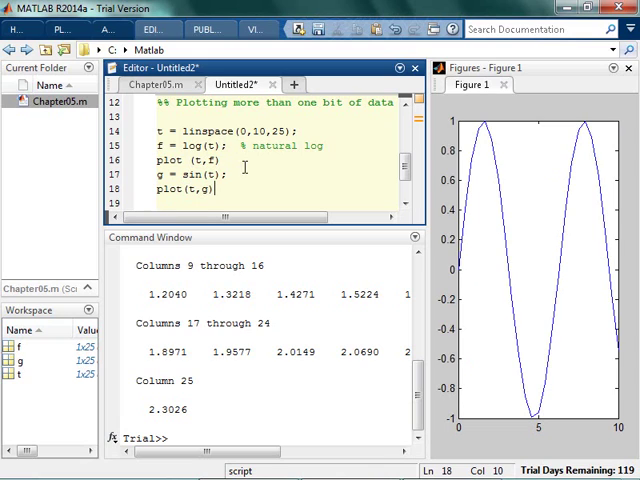
left_click(250, 160)
Step: Insert a pause line between the log and sine plots and run the section
key("Return")
type("pause")
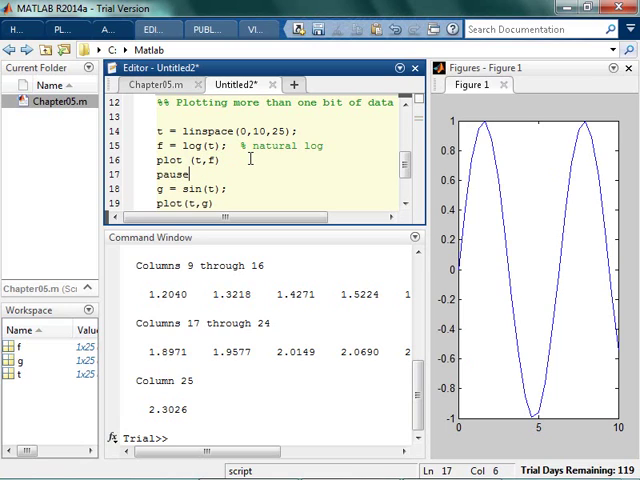
key("Up")
key("Up")
key("Up")
key("Up")
type("clcm,")
key("BackSpace")
key("BackSpace")
type(",clear")
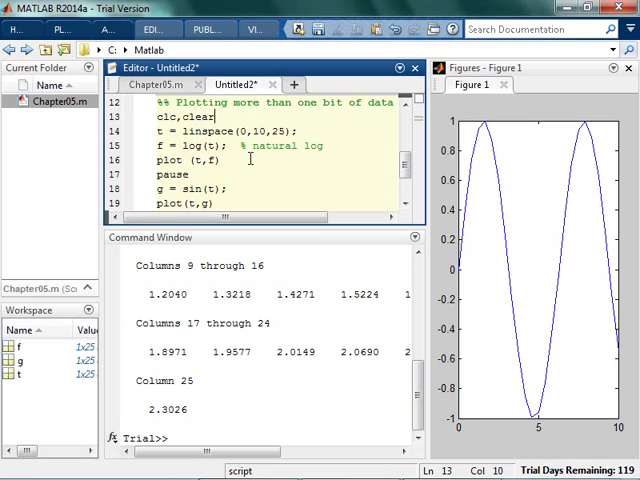
key("ctrl+Return")
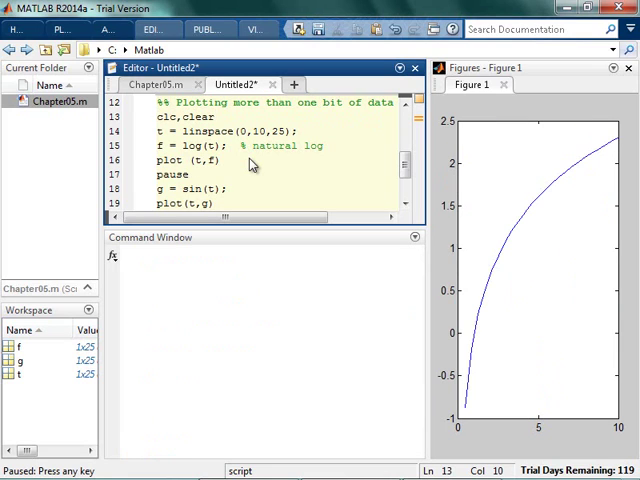
Step: Resume the paused script, then change the line to pause(3) and rerun
left_click(261, 287)
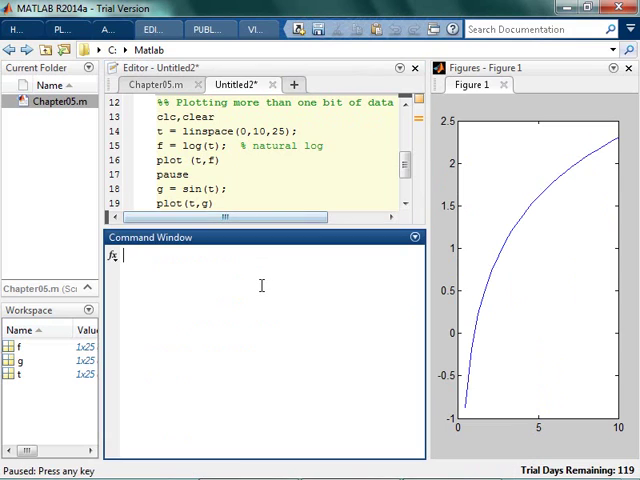
key("Return")
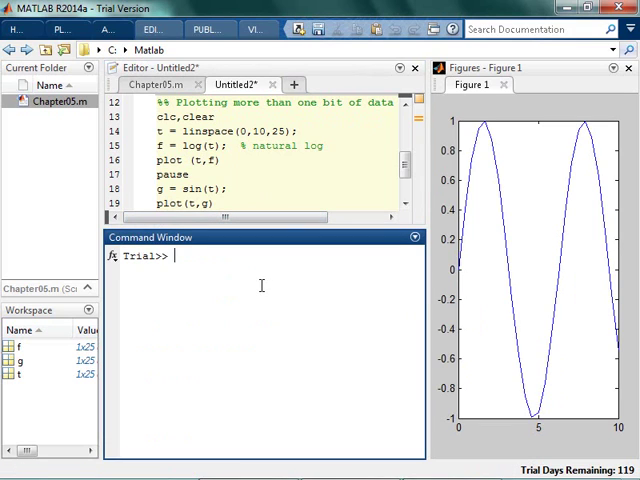
left_click(251, 178)
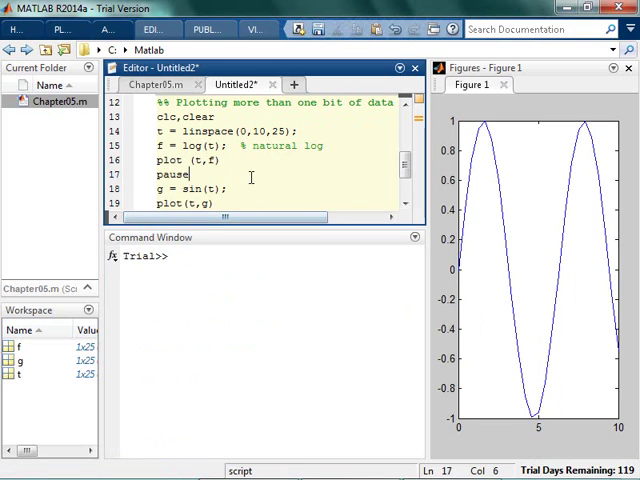
type("(3)")
key("ctrl+Return")
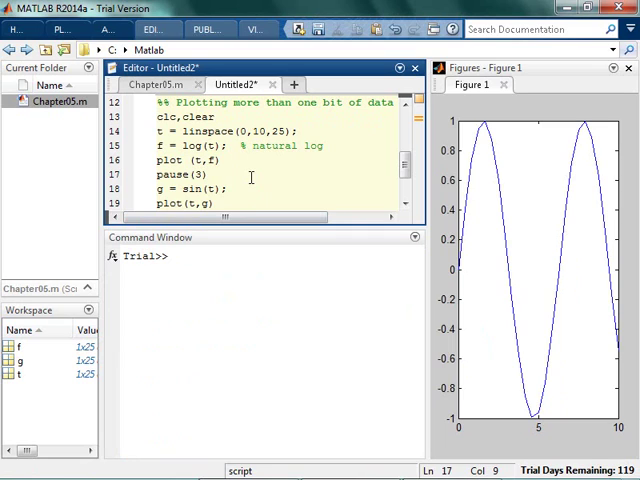
Step: Delete the pause(3) line and comment out the separate plot(t,g) line
key("shift+Home")
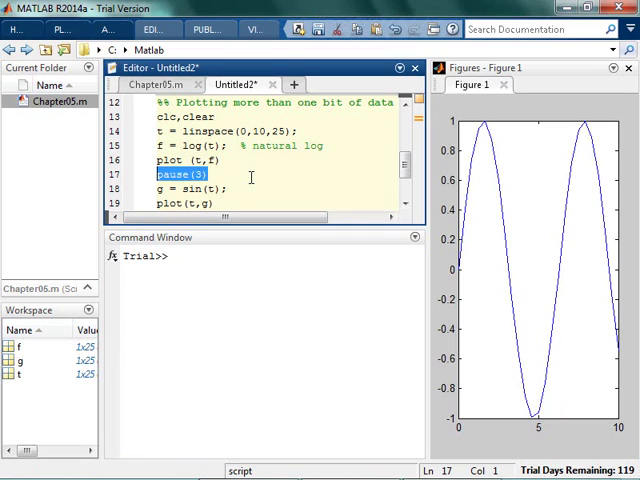
key("Delete")
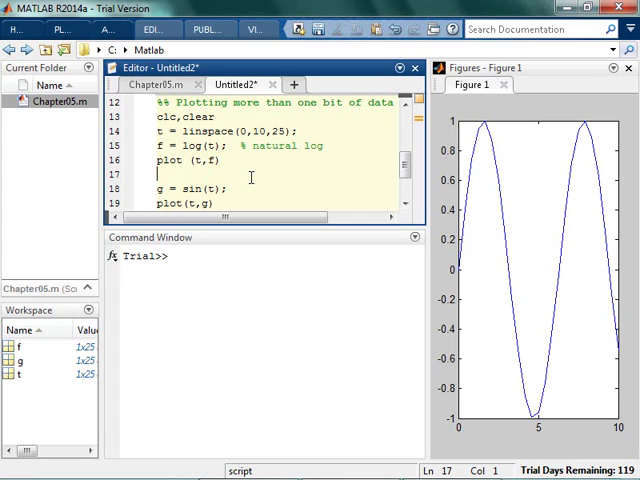
key("Down")
key("Down")
type("%")
key("Up")
key("Up")
key("Up")
Step: Cut the plot(t,f) line to move it below the sine definition
key("End")
type(";")
key("Home")
key("shift+Down")
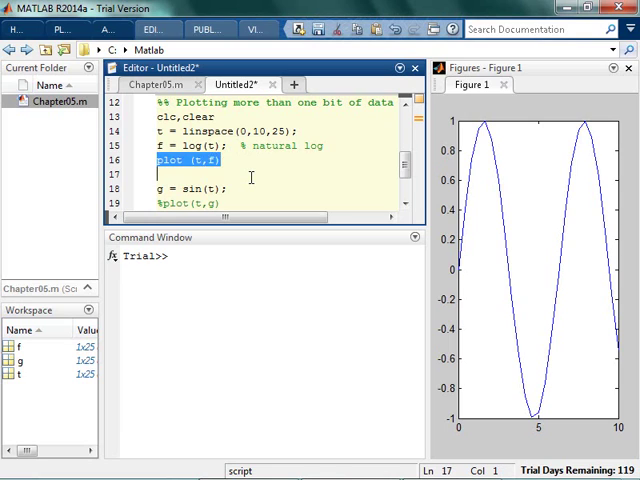
key("Delete")
key("Delete")
key("End")
key("ctrl+z")
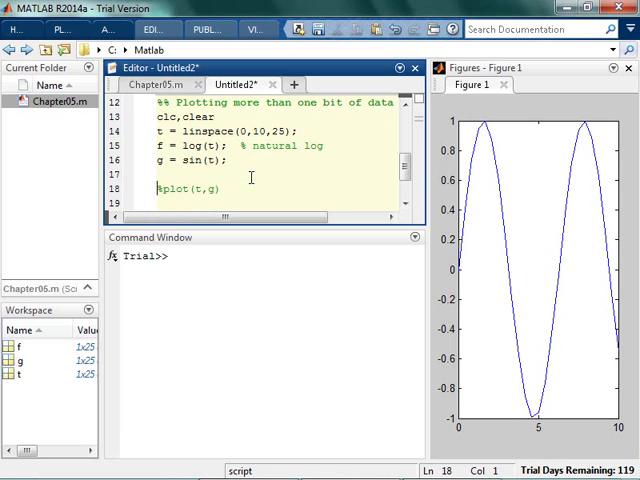
Step: Paste the line below g = sin(t) as plot (t,f, t, g) and run it
key("ctrl+z")
key("ctrl+z")
key("ctrl+z")
type(", ")
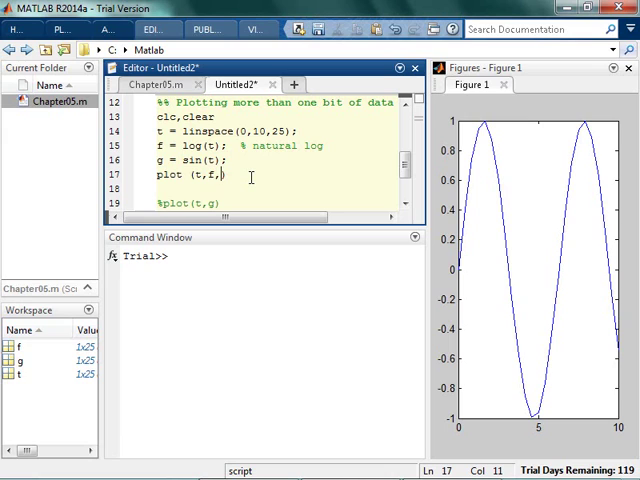
type("t, g")
key("F5")
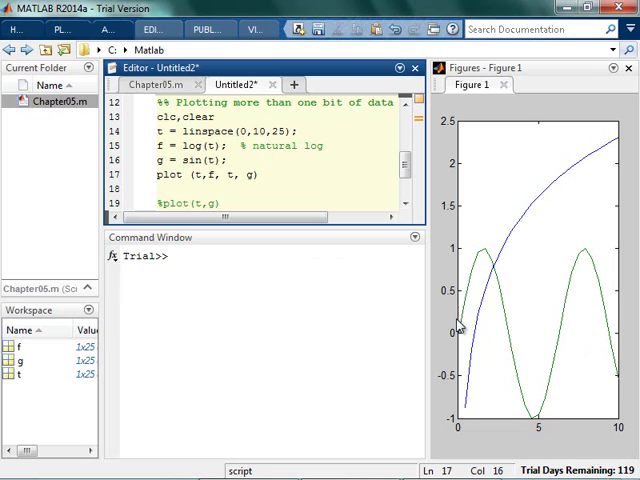
Step: Rerun with 15, then 5, then 50 linspace points, keeping 50
left_click(277, 131)
key("BackSpace")
type("1")
key("ctrl+Return")
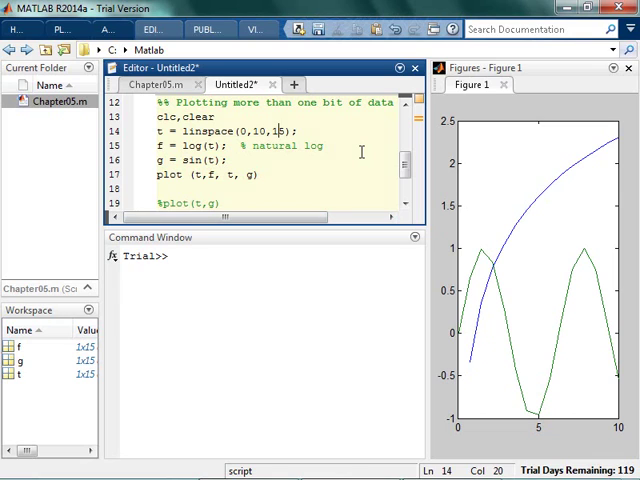
key("BackSpace")
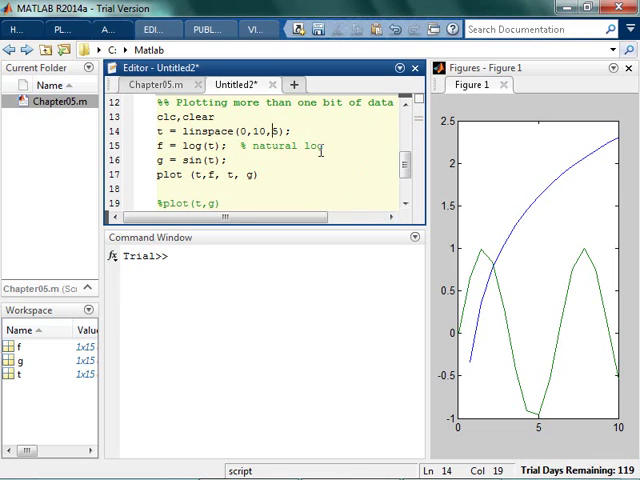
key("ctrl+Return")
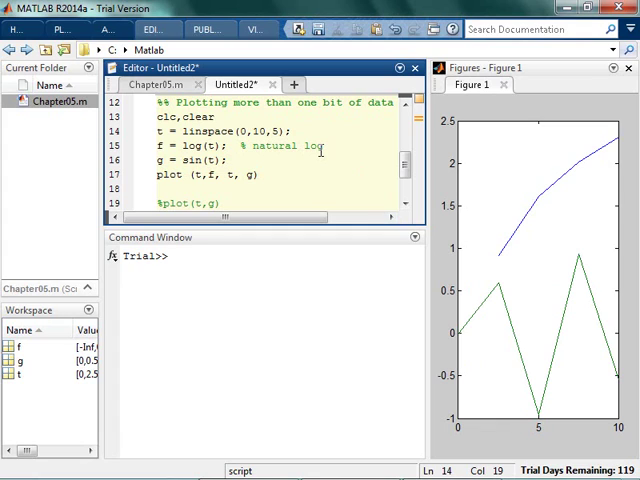
key("Right")
type("0")
key("ctrl+Return")
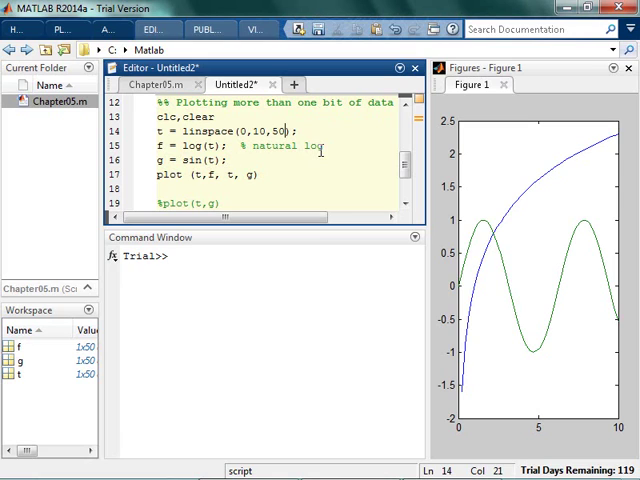
left_click(304, 175)
key("Down")
key("Up")
type("%")
key("Down")
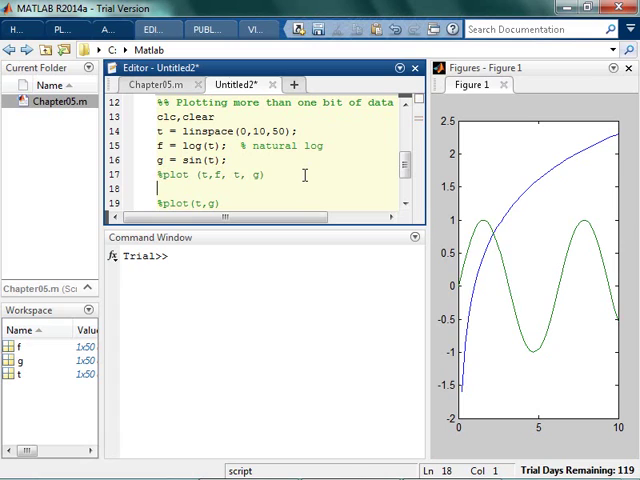
type("plot(t,")
type("[f,g])")
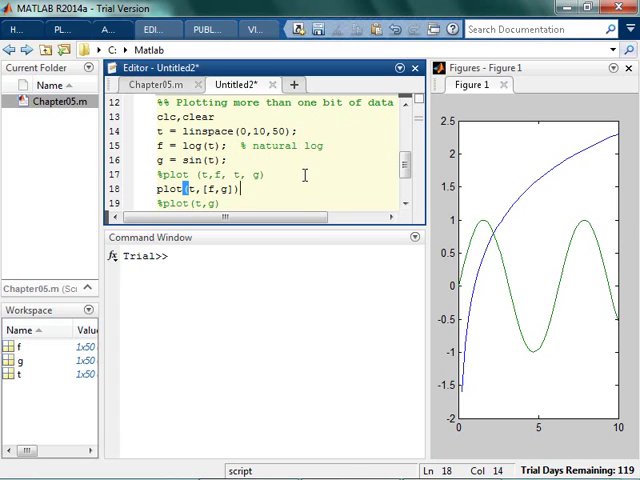
key("F5")
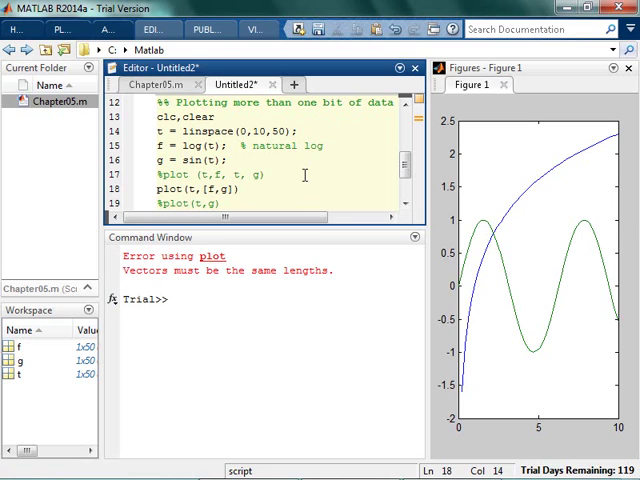
key("Left")
key("Left")
key("Left")
key("Right")
key("Right")
key("BackSpace")
key("BackSpace")
key("BackSpace")
key("Right")
key("BackSpace")
key("BackSpace")
key("BackSpace")
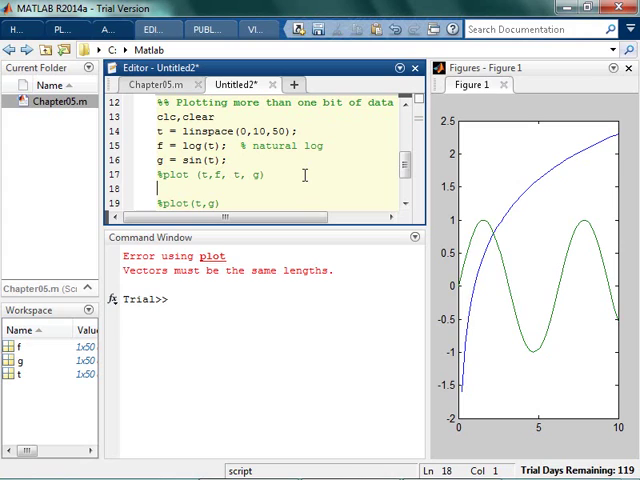
key("Up")
key("Delete")
key("F5")
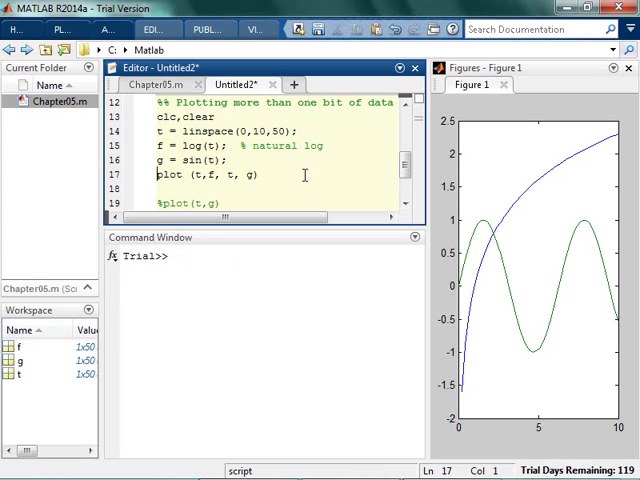
Step: Comment out the combined plot (t,f, t, g) line
key("Down")
key("Up")
type("%")
key("Down")
type("plot(")
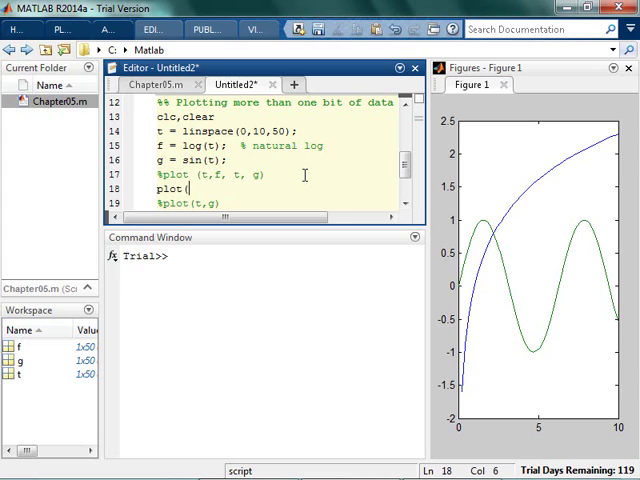
type("t,f)")
Step: Add hold on after plot(t,f), uncomment plot(t,g), and run to draw both in blue
key("Return")
key("Return")
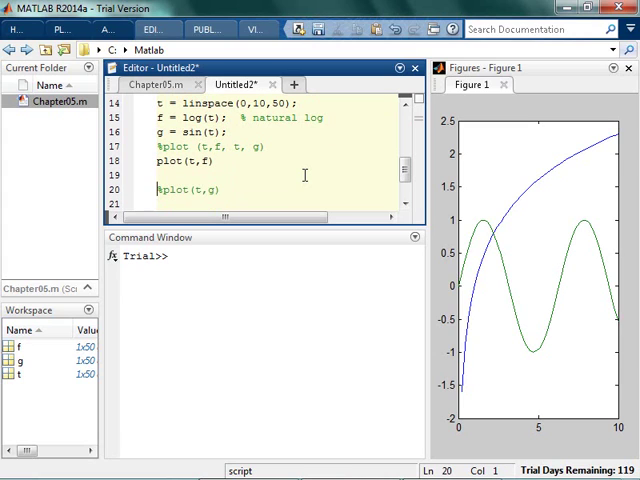
key("Up")
type("hold on")
key("Return")
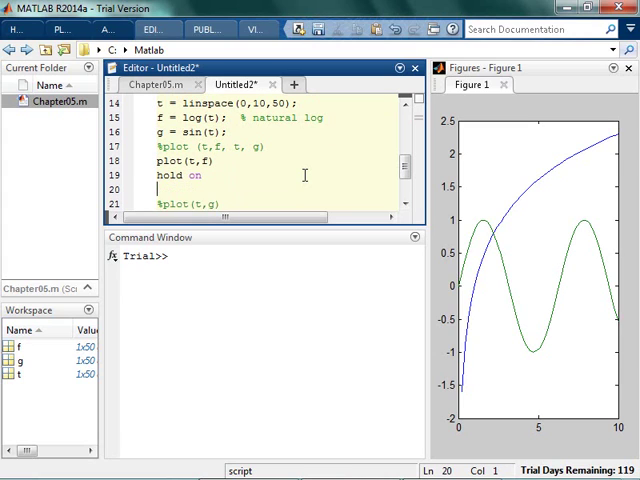
key("Delete")
key("Delete")
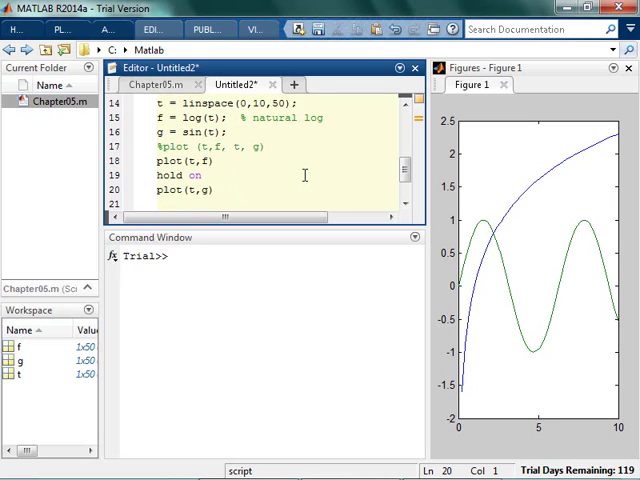
key("F5")
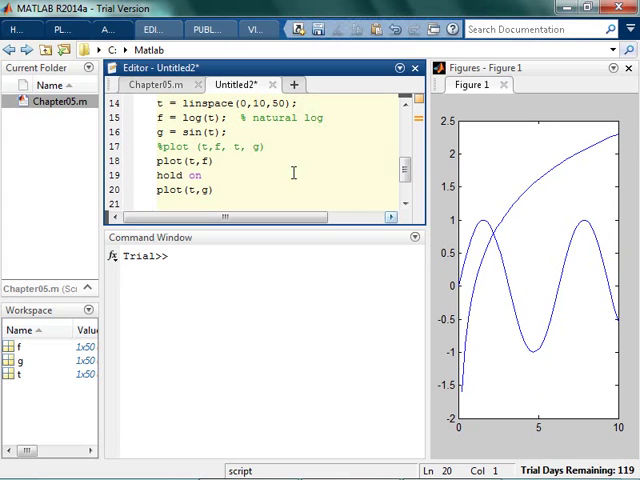
Step: Style the log curve 'rd--' and the sine curve 'm.-'
left_click(213, 161)
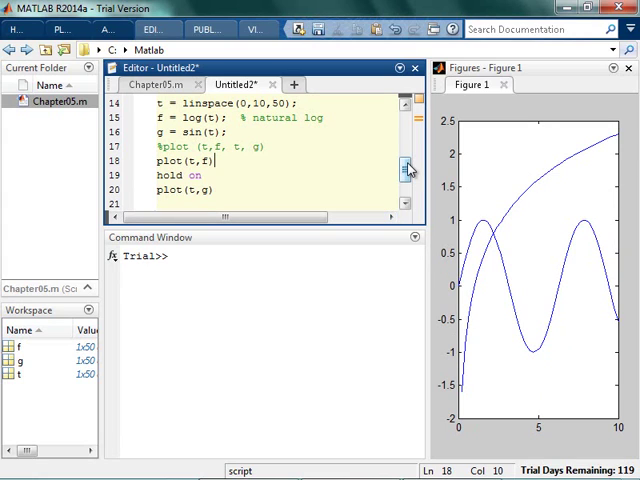
key("Left")
type(", '")
type("r")
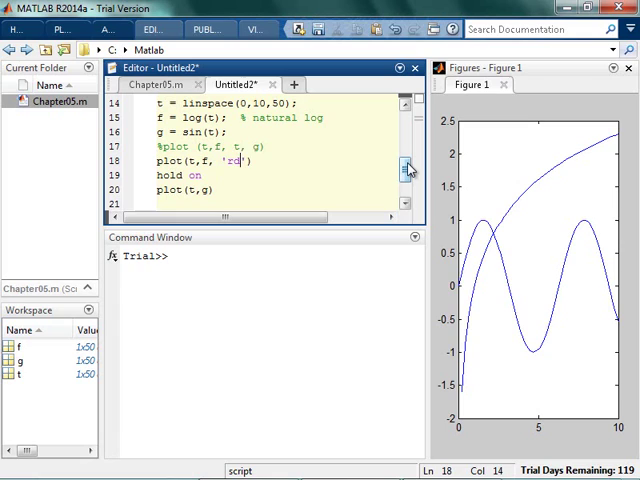
type("d--")
key("Down")
key("Down")
type(", 'm")
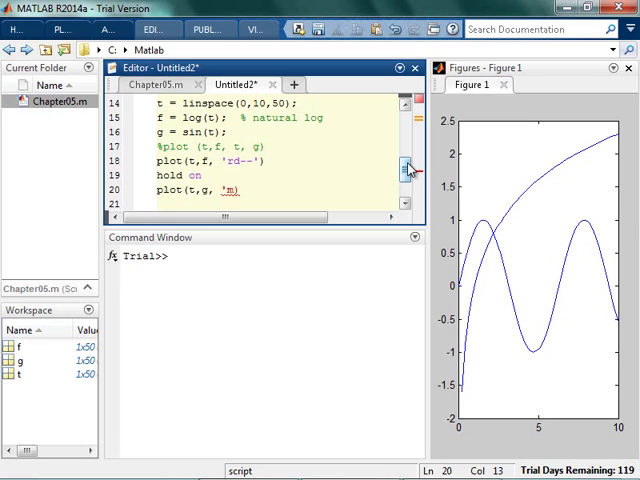
type(".-'")
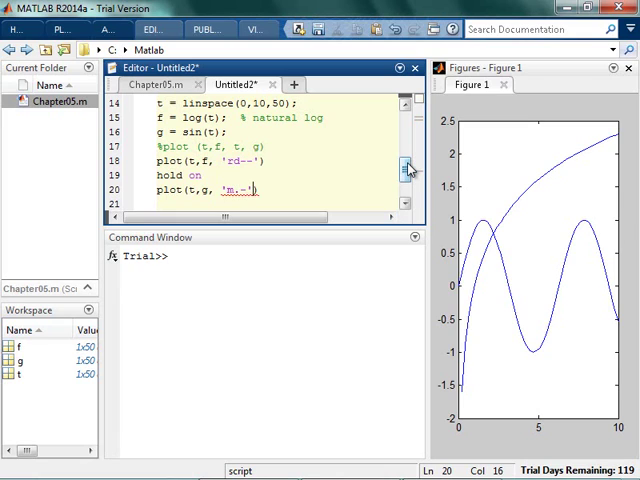
Step: Run the restyled script, then change the sine style to 'm-.'
key("F5")
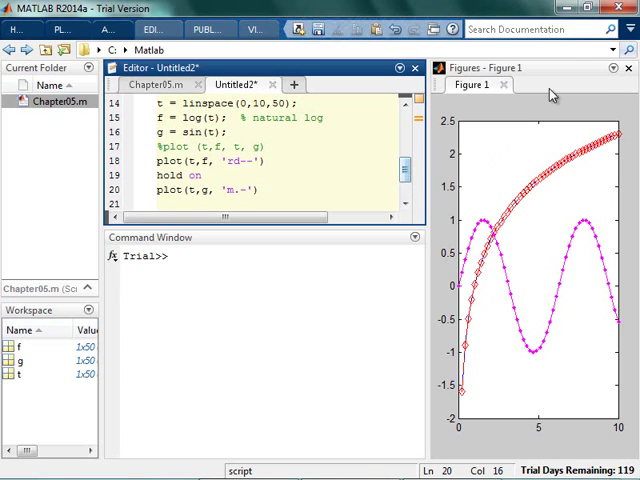
left_click(233, 189)
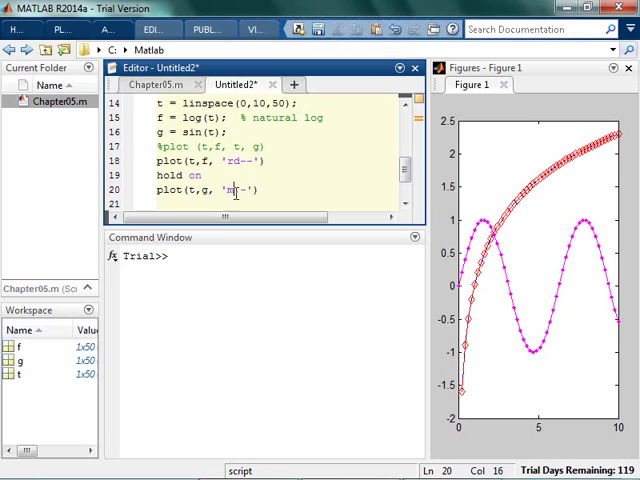
key("Delete")
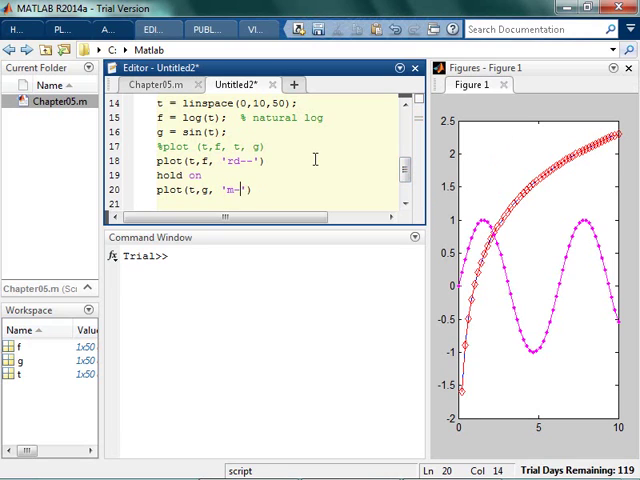
type(".")
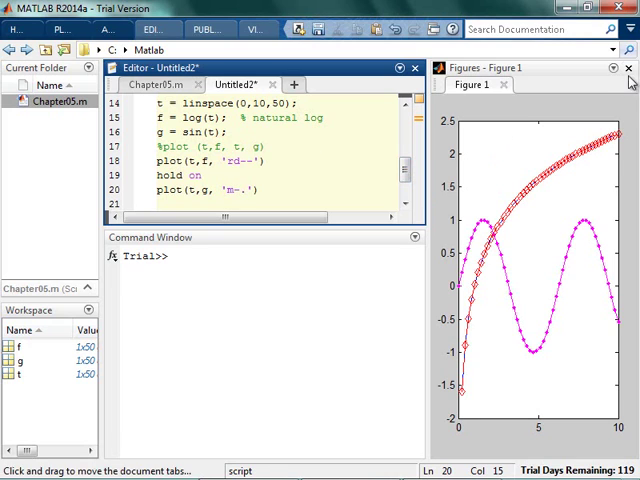
Step: Undock Figure 1 and rerun to draw the sine as a magenta dash-dot line
left_click(628, 67)
left_click(264, 161)
key("F5")
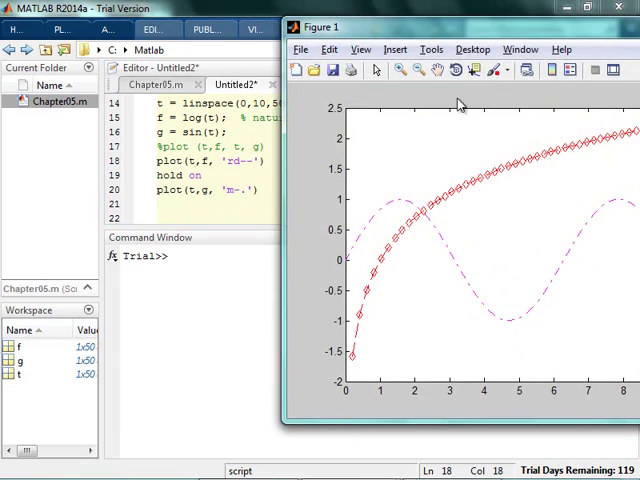
Step: Dock the figure back into the desktop and widen its panel beside the script
left_click_drag(536, 43, 510, 55)
left_click(510, 58)
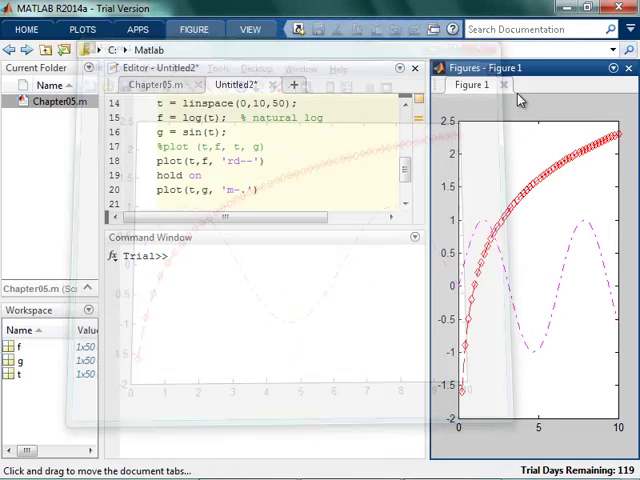
left_click_drag(428, 186, 375, 186)
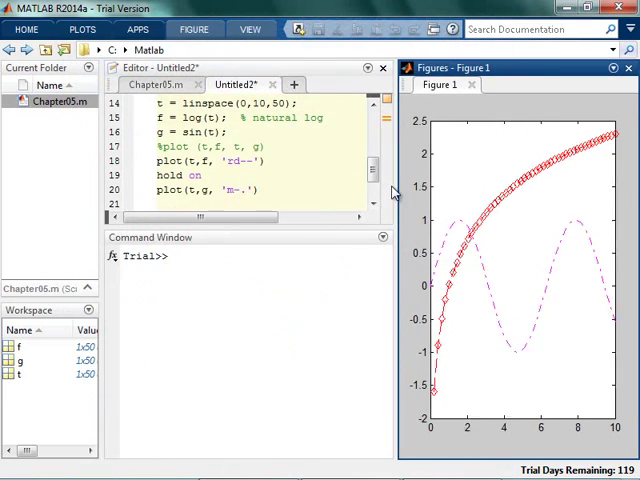
left_click(262, 189)
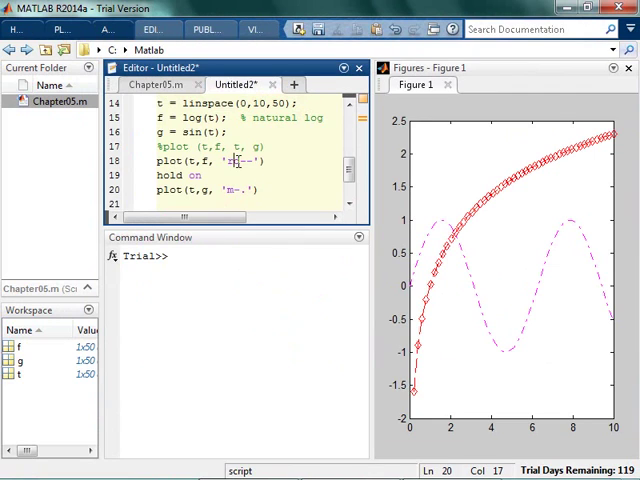
Step: Change the log curve style to 'rx--' and start a new 'hold off' line after the sine plot
left_click_drag(243, 160, 236, 160)
type("x")
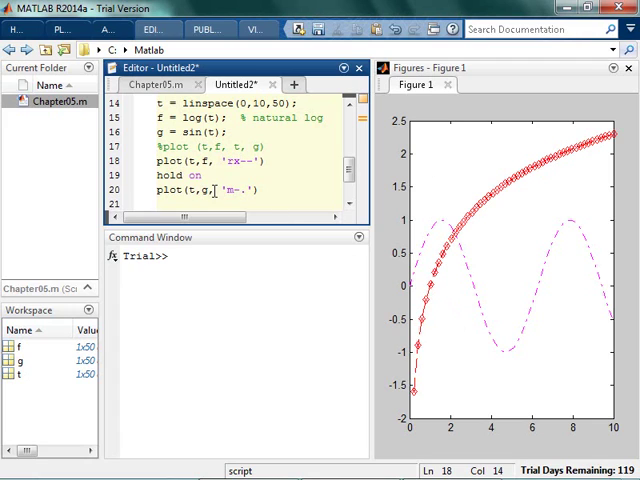
left_click(285, 190)
key("Return")
type("ho")
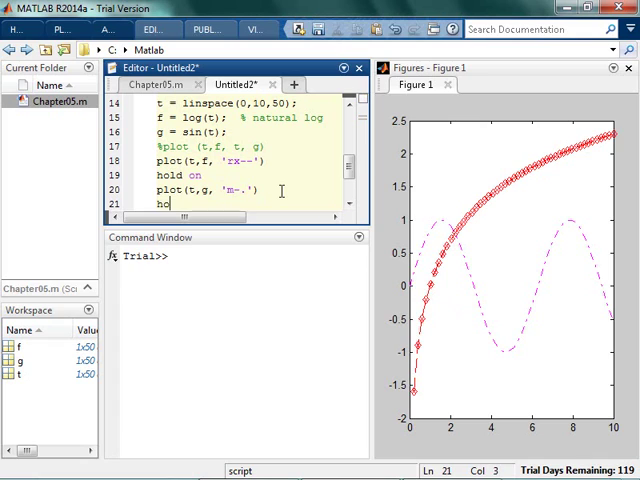
type("ld off")
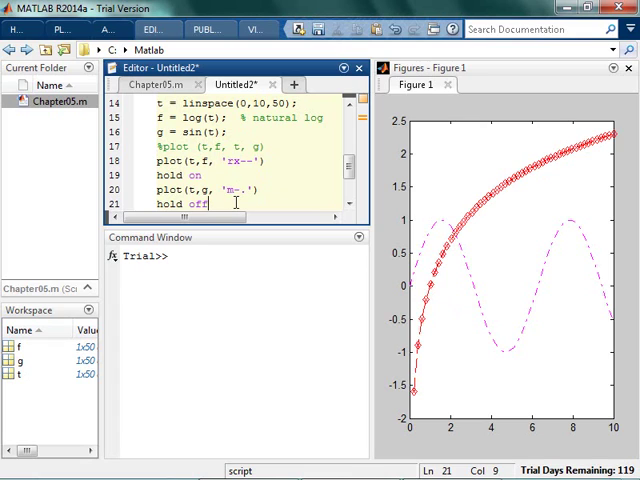
Step: Replace 'hold off' with close(figure 1), run it, and quote the figure name after the error
key("shift+Home")
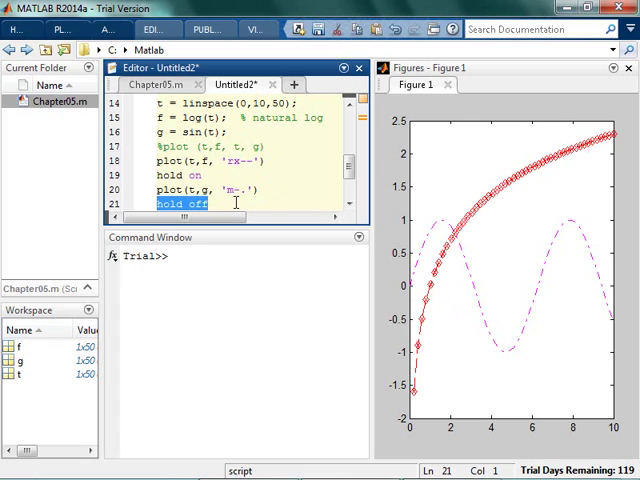
type("close(figure")
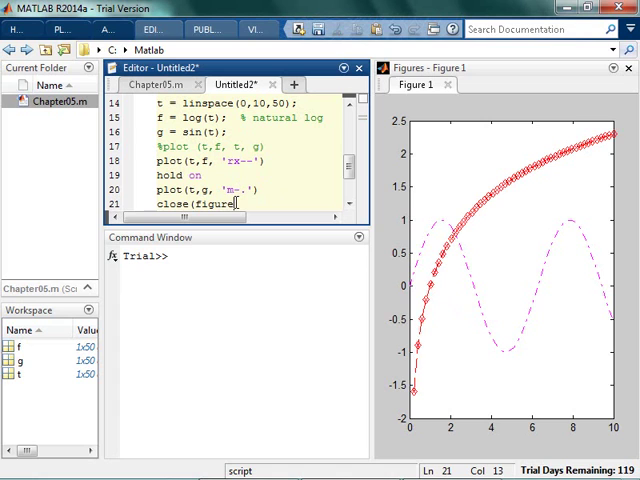
type("(1)")
key("ctrl+Return")
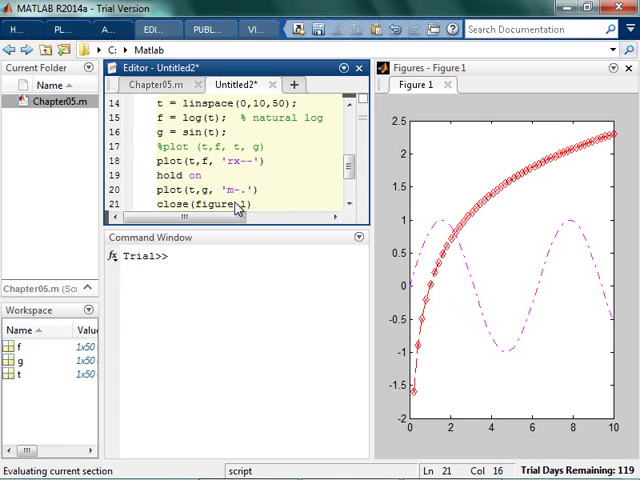
key("Return")
key("ctrl+Left")
key("ctrl+Left")
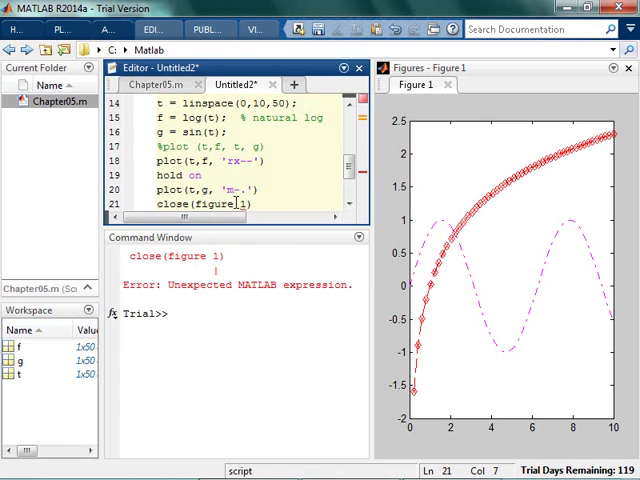
type("'")
key("ctrl+Right")
key("ctrl+Right")
type("'")
Step: Rerun with close('figure 1'), then change the call to close(1) and run again
key("ctrl+Return")
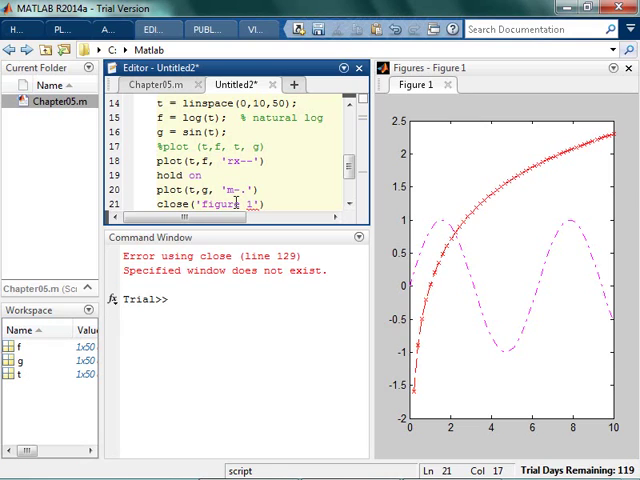
key("Left")
key("Left")
key("Left")
key("Left")
key("Left")
key("BackSpace")
type("F")
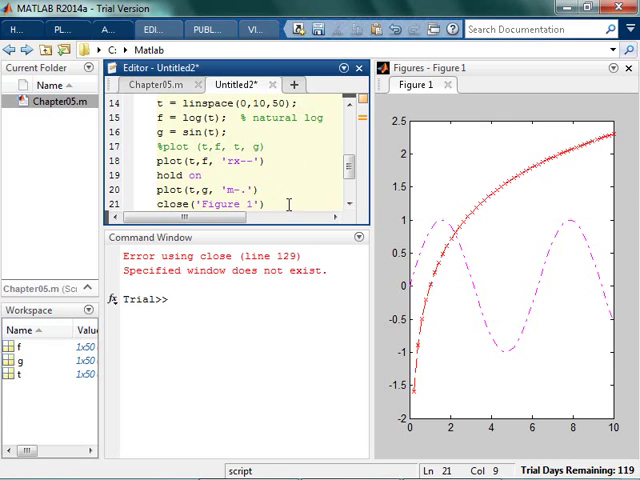
left_click_drag(265, 203, 197, 203)
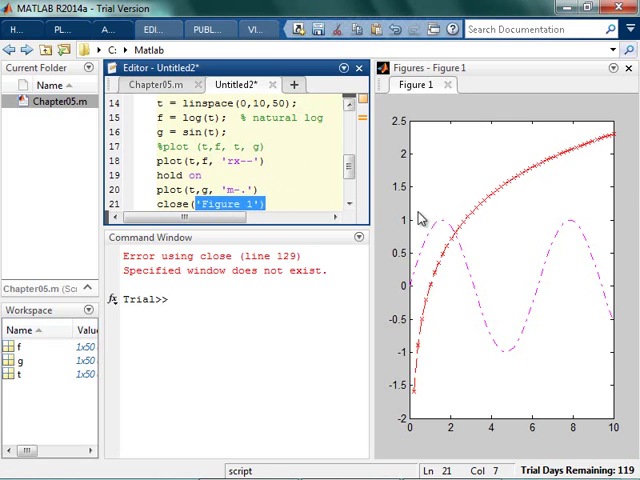
type("1")
key("ctrl+Return")
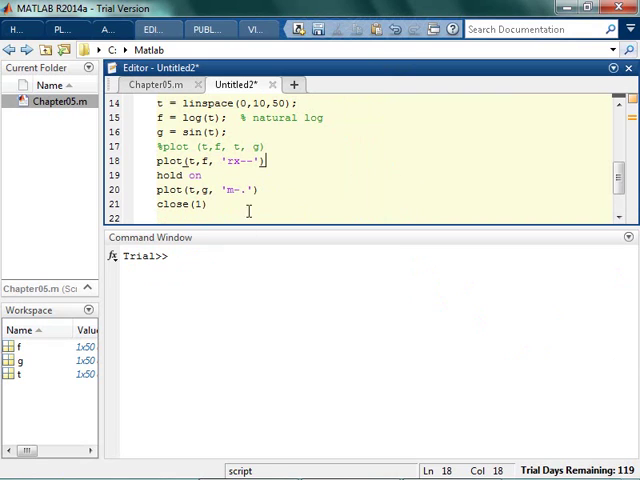
Step: Cut close(1) from the script end, paste it at line 14, and run the script
key("shift+End")
key("Delete")
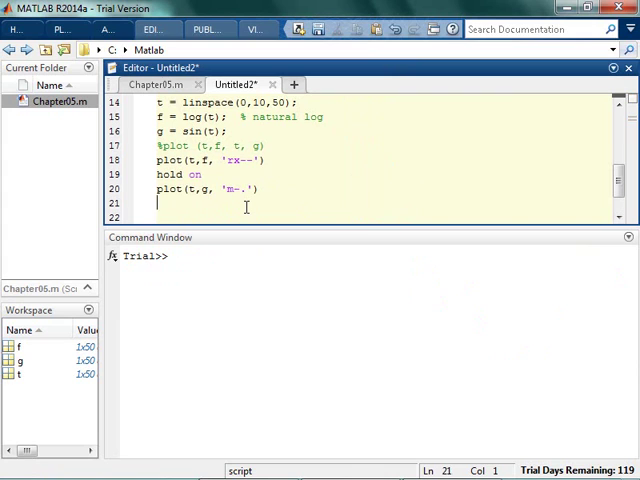
key("Up")
key("Up")
key("Up")
key("Up")
key("Up")
key("Up")
key("Up")
key("Up")
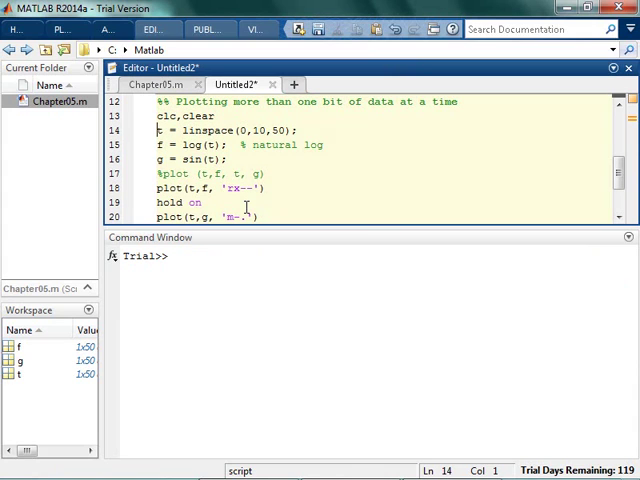
type("close(1)")
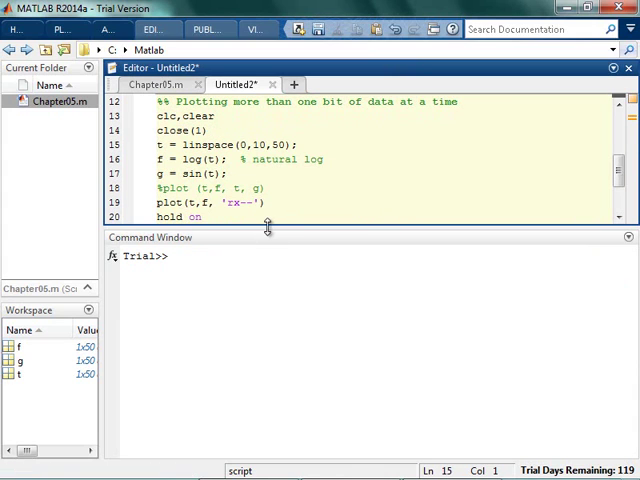
left_click_drag(267, 237, 257, 288)
left_click(295, 233)
key("F5")
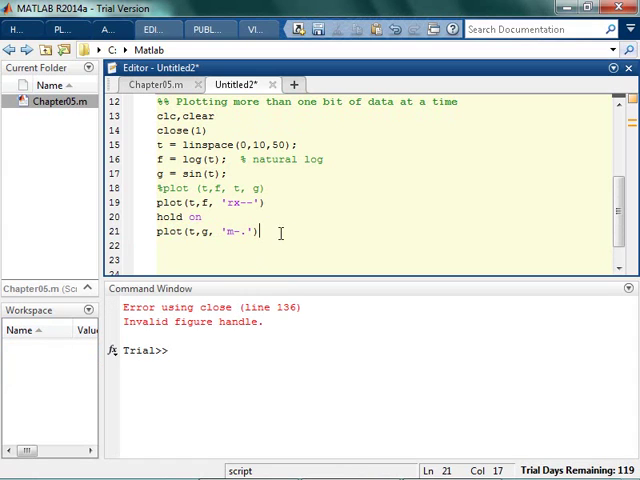
Step: Delete close(1) from line 14 and rerun to show the log and sine curves
left_click(208, 130)
left_click_drag(208, 130, 157, 130)
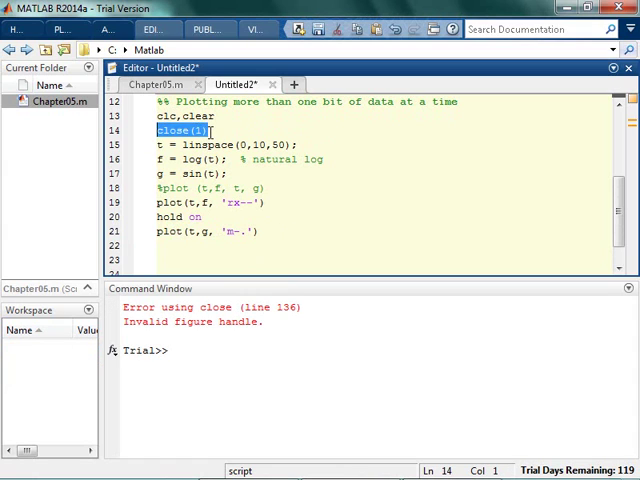
key("BackSpace")
key("BackSpace")
key("F5")
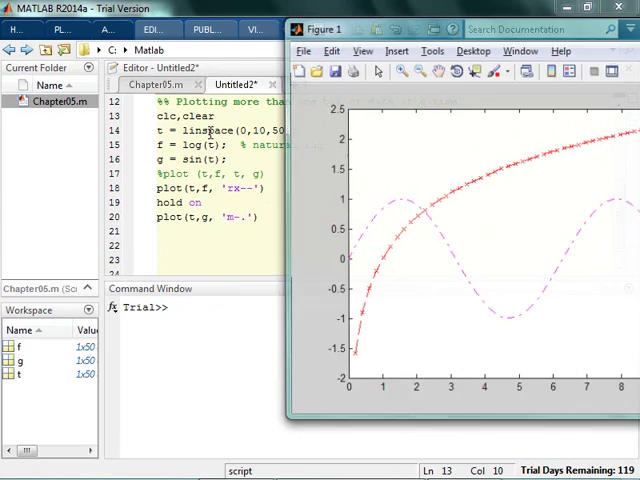
mouse_move(583, 17)
left_mouse_down()
mouse_move(600, 90)
mouse_move(590, 12)
left_mouse_up()
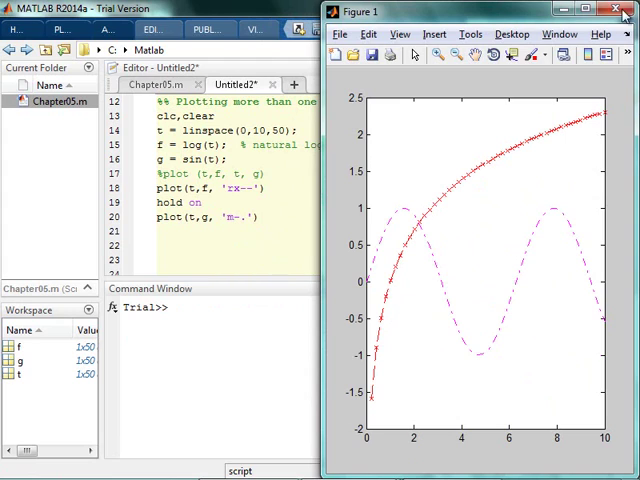
left_click_drag(243, 188, 236, 188)
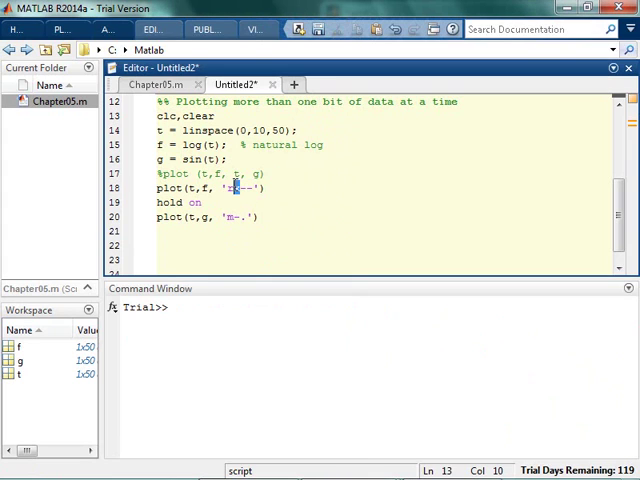
type("d")
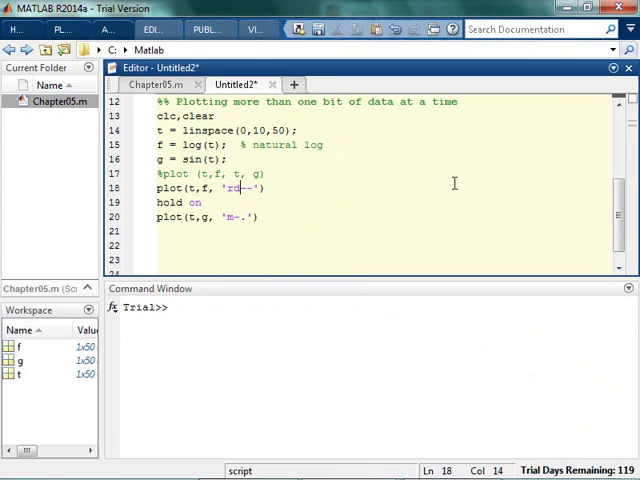
Step: Close the old figure and rerun the script with the 'rd--' log style to view Figure 1
key("alt+Tab")
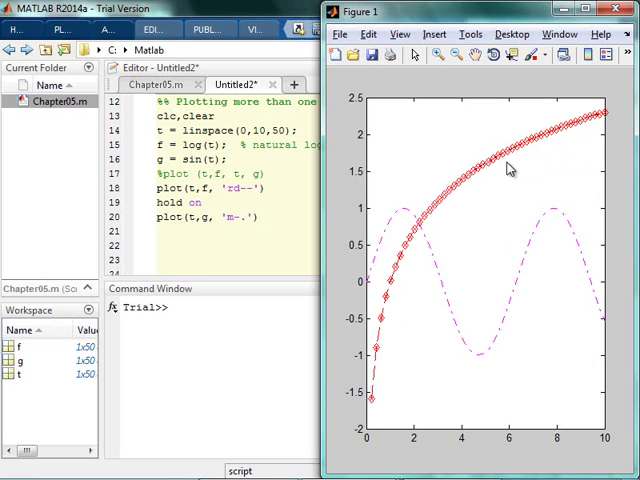
left_click(615, 10)
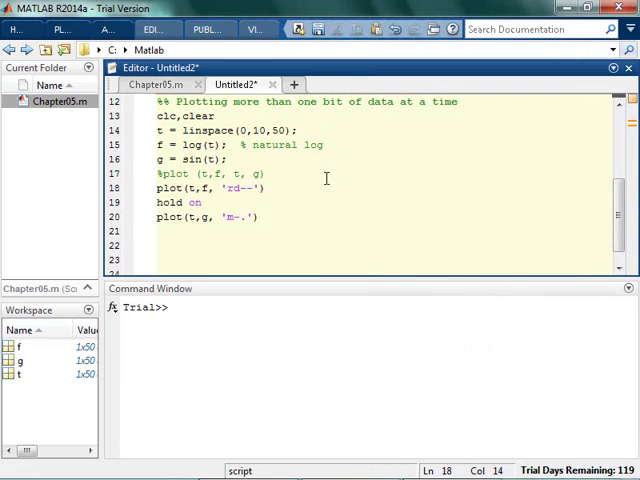
left_click(313, 188)
key("F5")
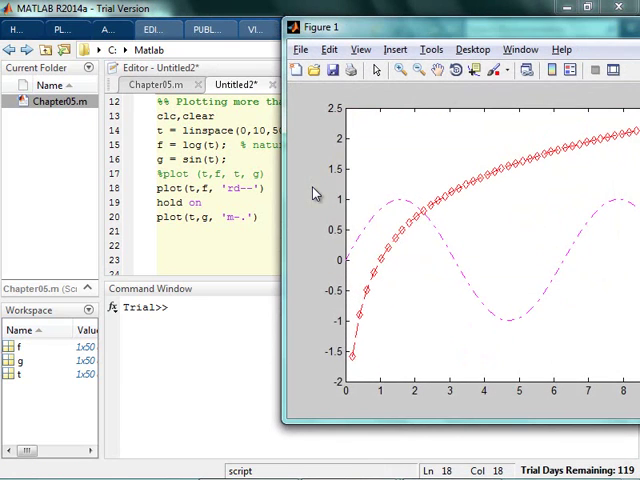
left_click_drag(607, 35, 498, 30)
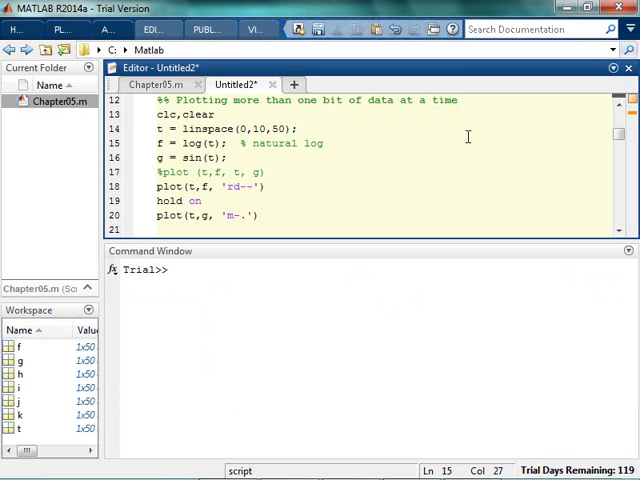
key("ctrl+Return")
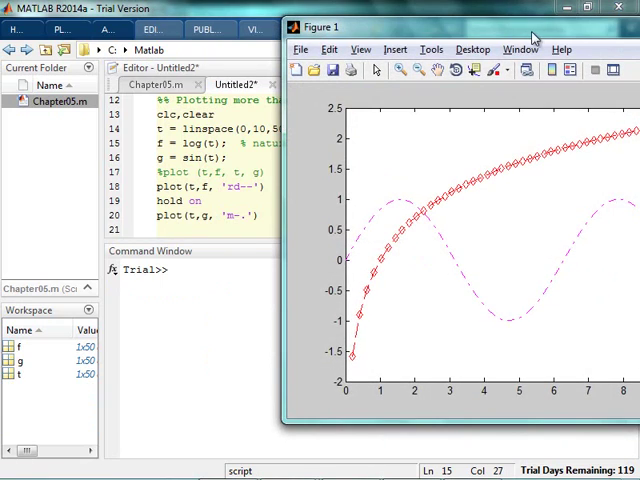
left_click_drag(420, 27, 367, 31)
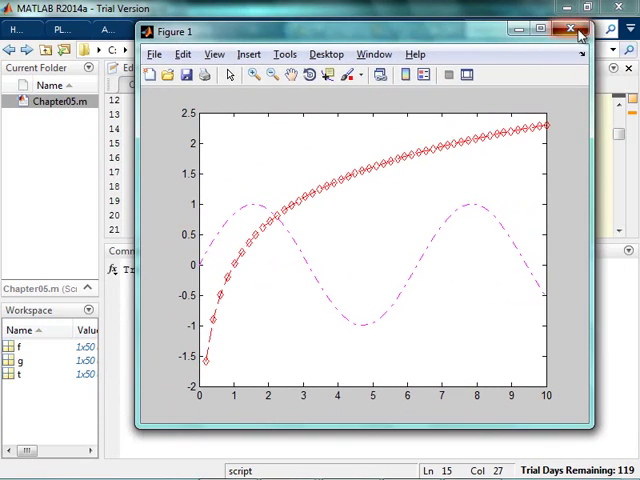
Step: Add legend('meat','potatoes') after the plot lines, run it, check the legend, and close the figure
left_click(573, 36)
left_click(337, 208)
left_click(339, 228)
type("leg")
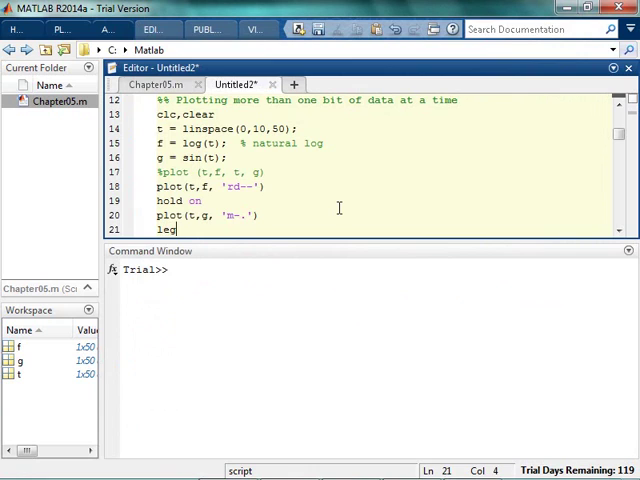
type("end('")
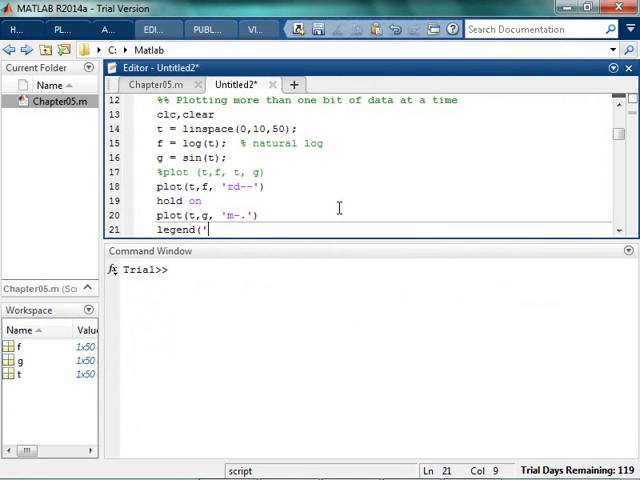
type("meat','potato")
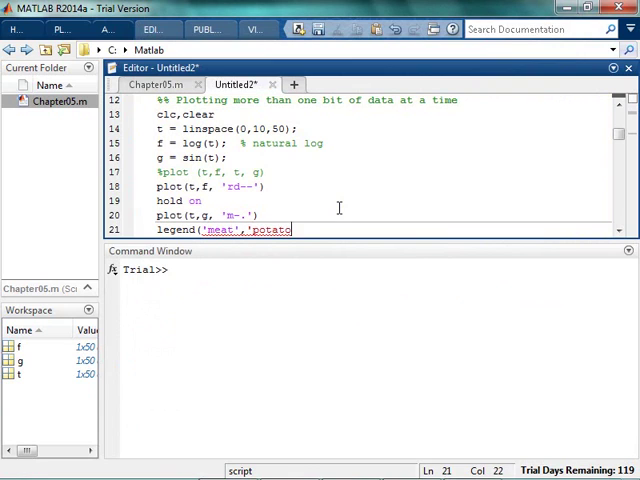
type("es')")
key("ctrl+Return")
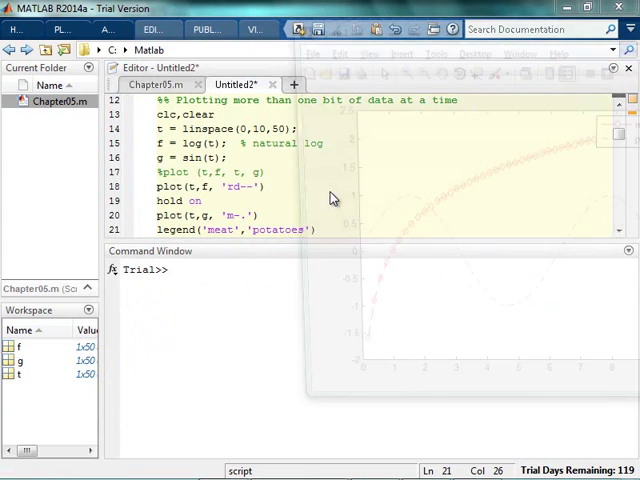
left_click_drag(597, 26, 461, 50)
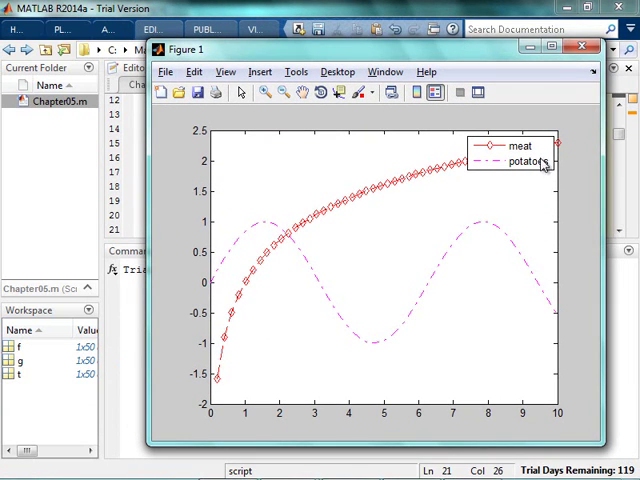
left_click(582, 48)
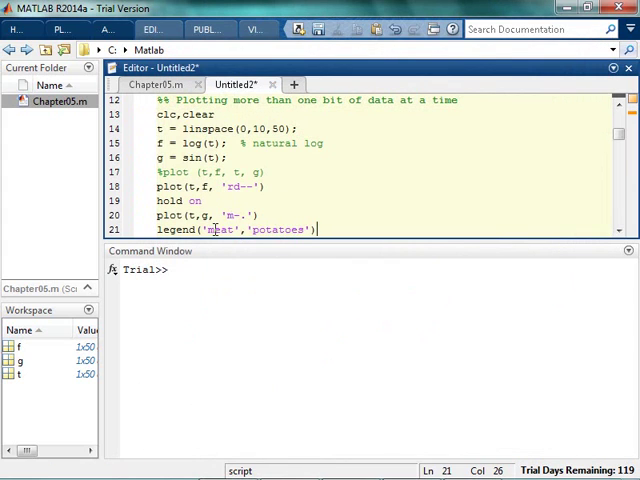
Step: Change the legend labels to 'natural log(x)' and 'sin(x)' and rerun the script
double_click(216, 228)
type("log")
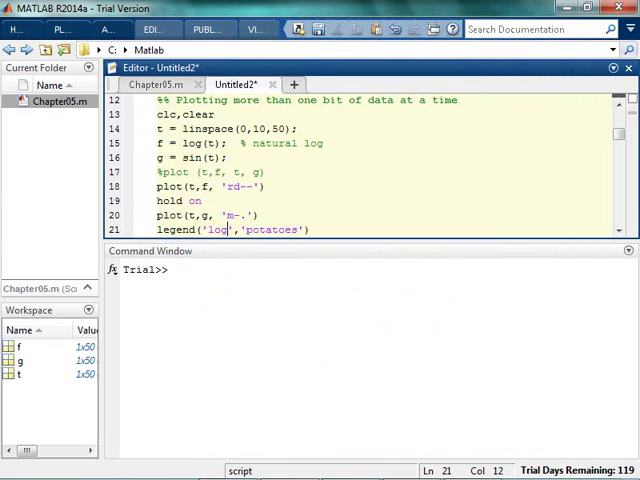
key("BackSpace")
key("BackSpace")
type("atural lo")
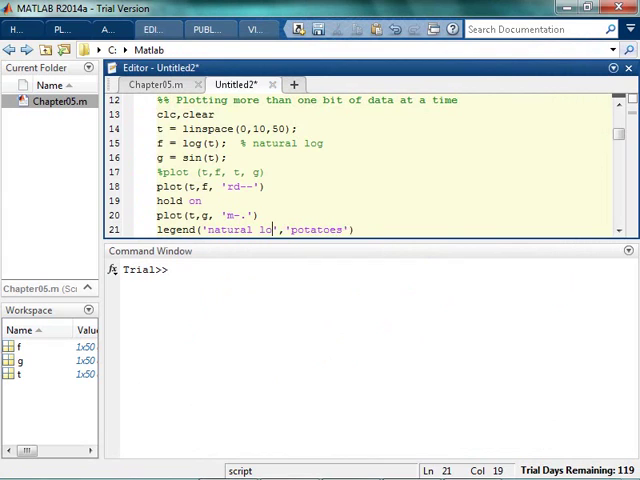
type("g")
key("Right")
key("Right")
key("Right")
double_click(322, 229)
type("sin")
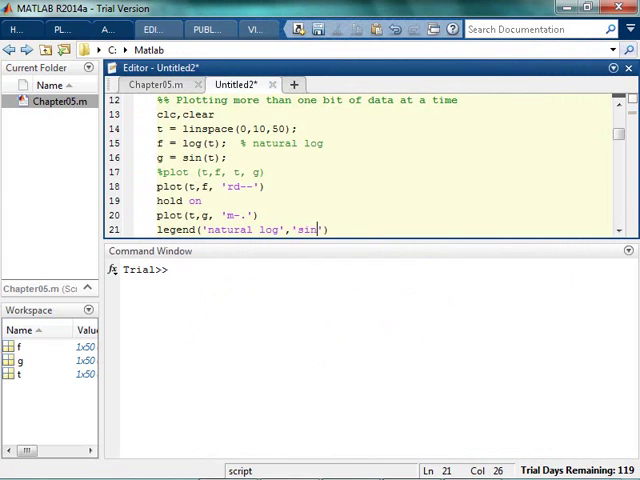
type("(x)")
key("Left")
key("Left")
key("Left")
type("(")
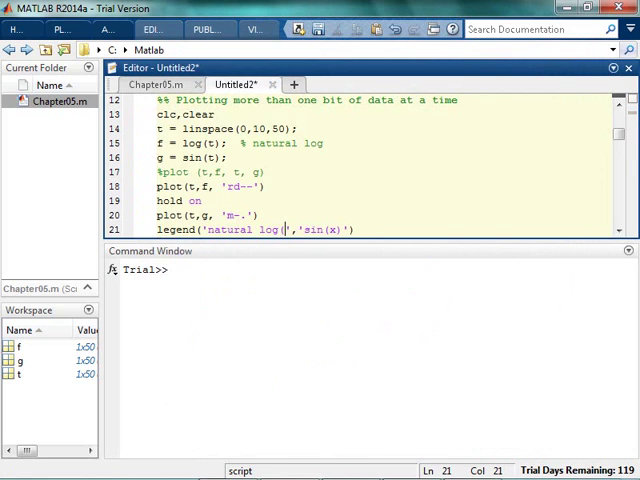
type("x)")
key("F5")
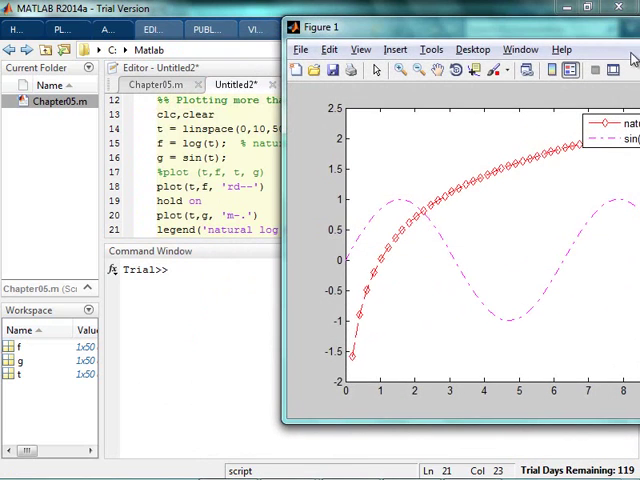
Step: Drag the legend to the lower right corner of the plot
left_click_drag(630, 55, 479, 57)
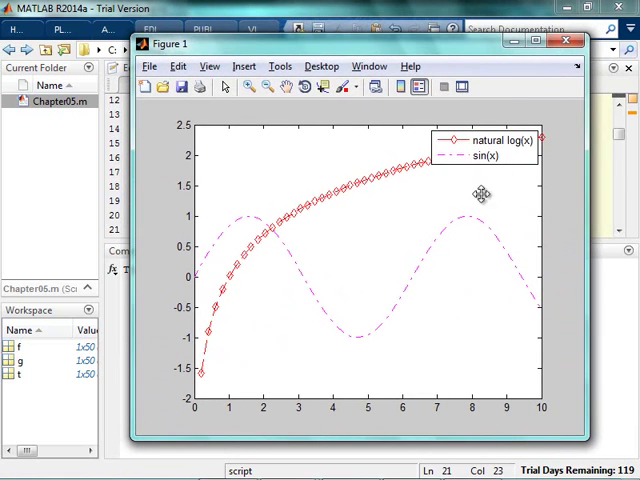
mouse_move(485, 155)
left_mouse_down()
mouse_move(487, 368)
mouse_move(243, 122)
mouse_move(495, 375)
left_mouse_up()
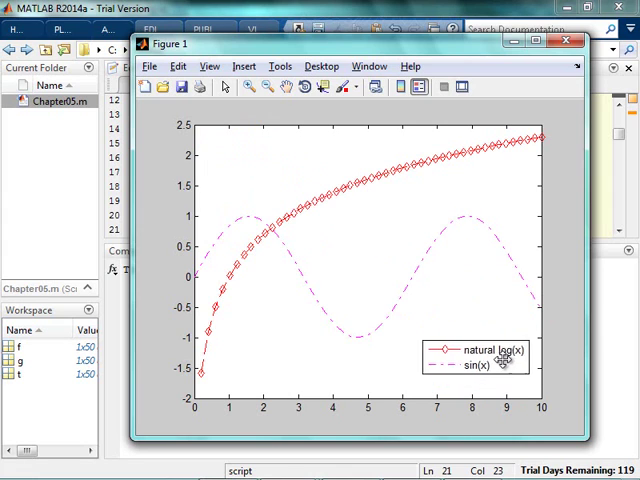
left_click_drag(495, 382, 499, 374)
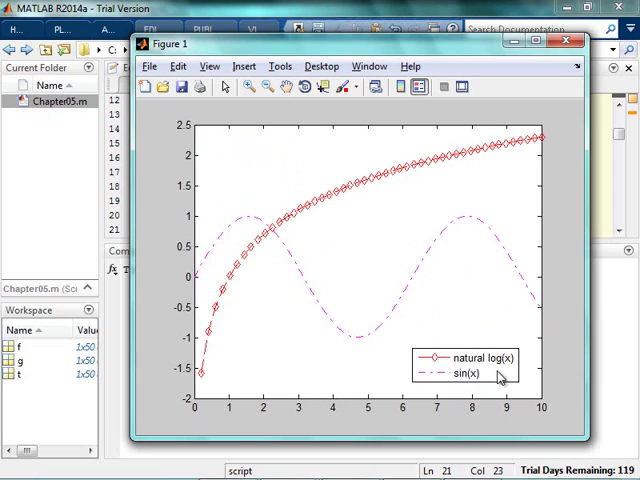